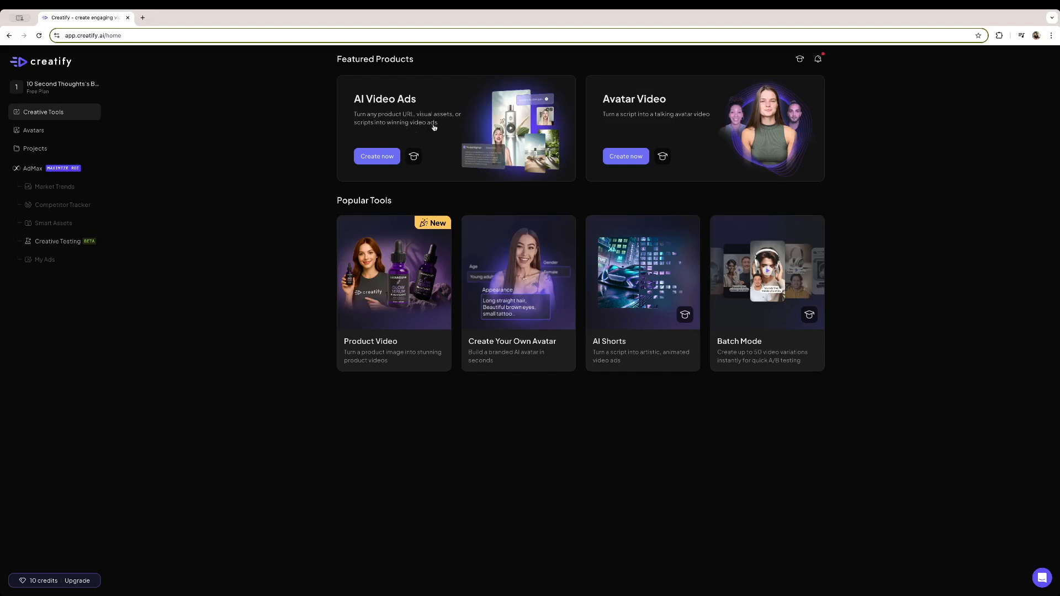
Start an AI Video Ads project and copy the Amazon product link of the Nintendo Switch with Neon Blue and Neon Red Joy-Con
left_click(378, 157)
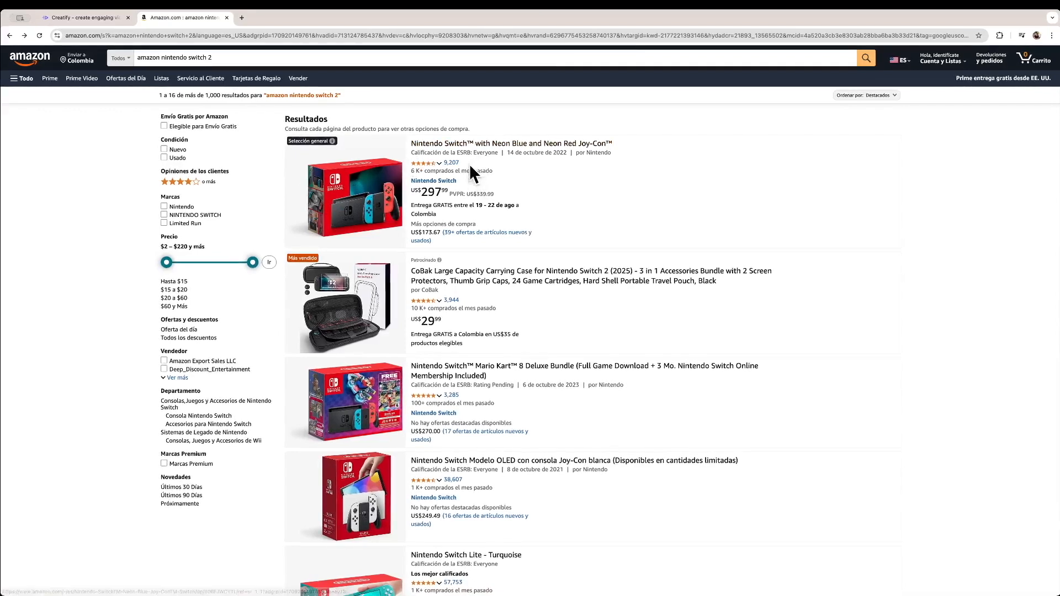
left_click(435, 148)
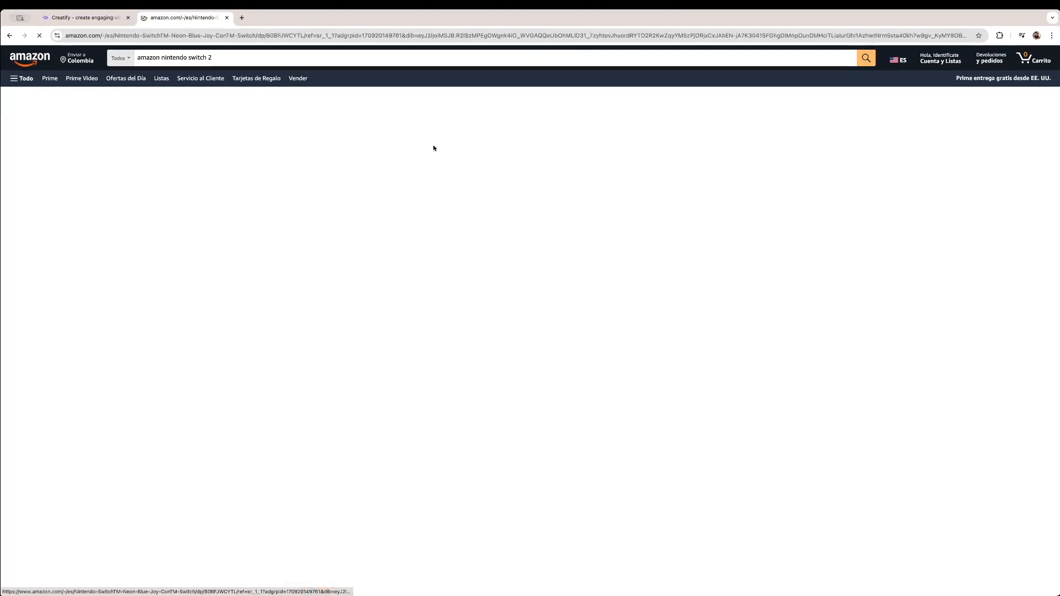
left_click(252, 33)
key("ctrl+c")
Return to Creatify, enter the copied Amazon link as the product link and analyze the URL
left_click(83, 17)
left_click(497, 320)
key("ctrl+v")
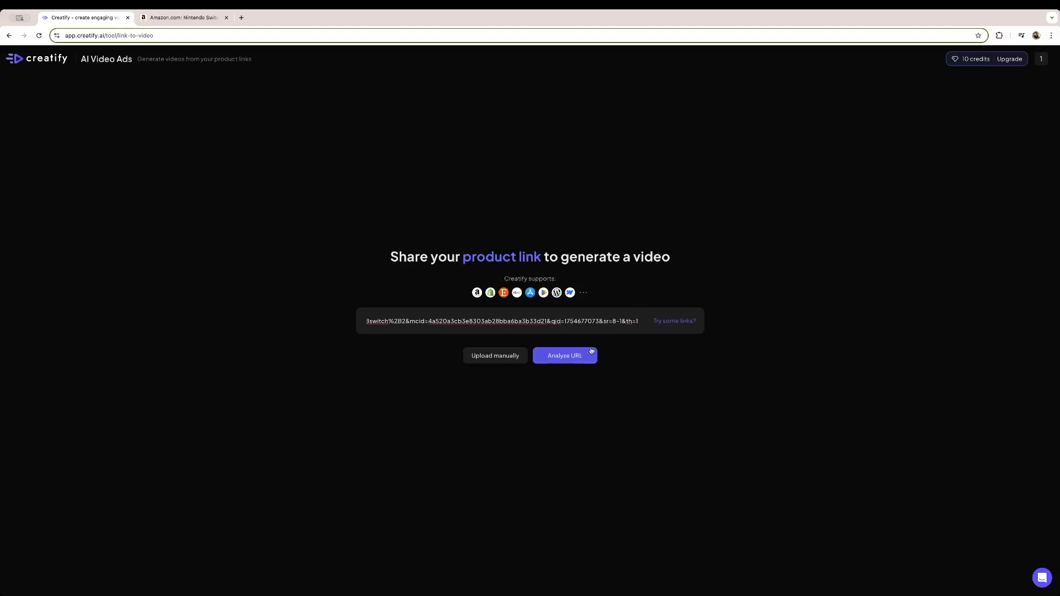
left_click(558, 360)
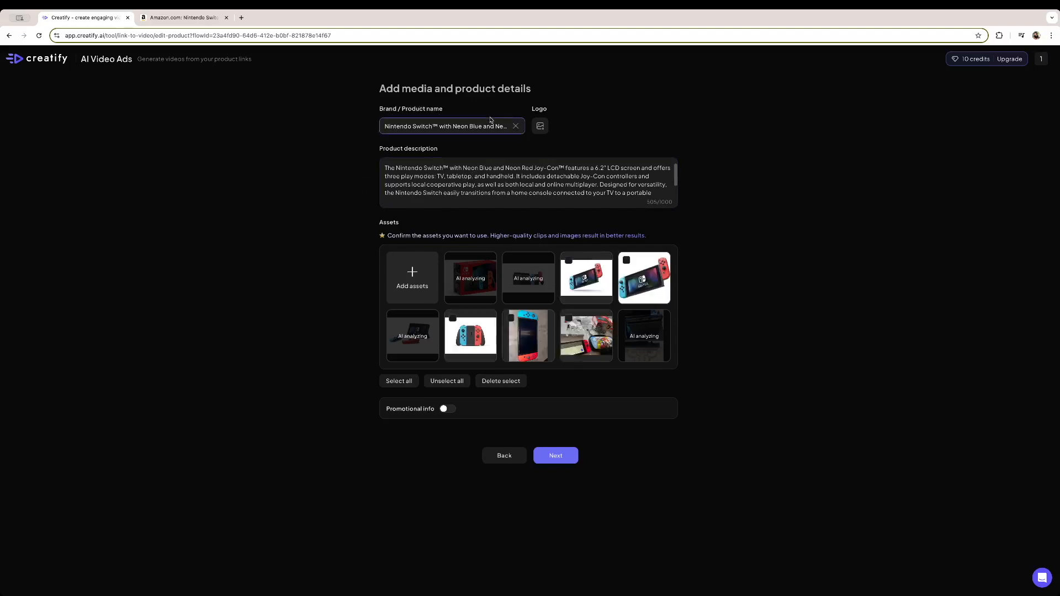
Compare the imported product name and description with the details on the Amazon product page
left_click(183, 17)
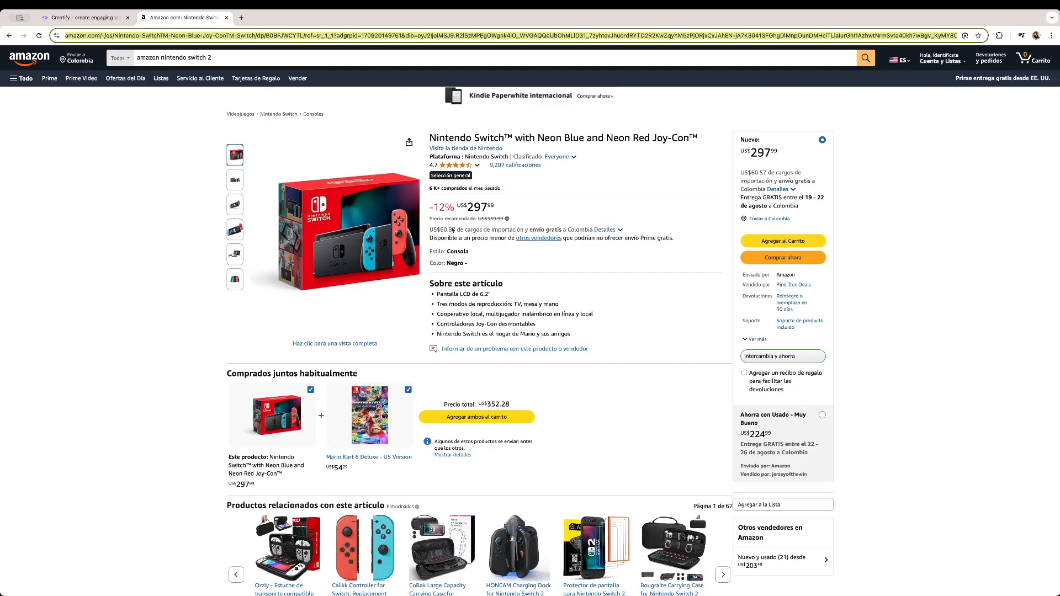
key("ctrl+shift+Tab")
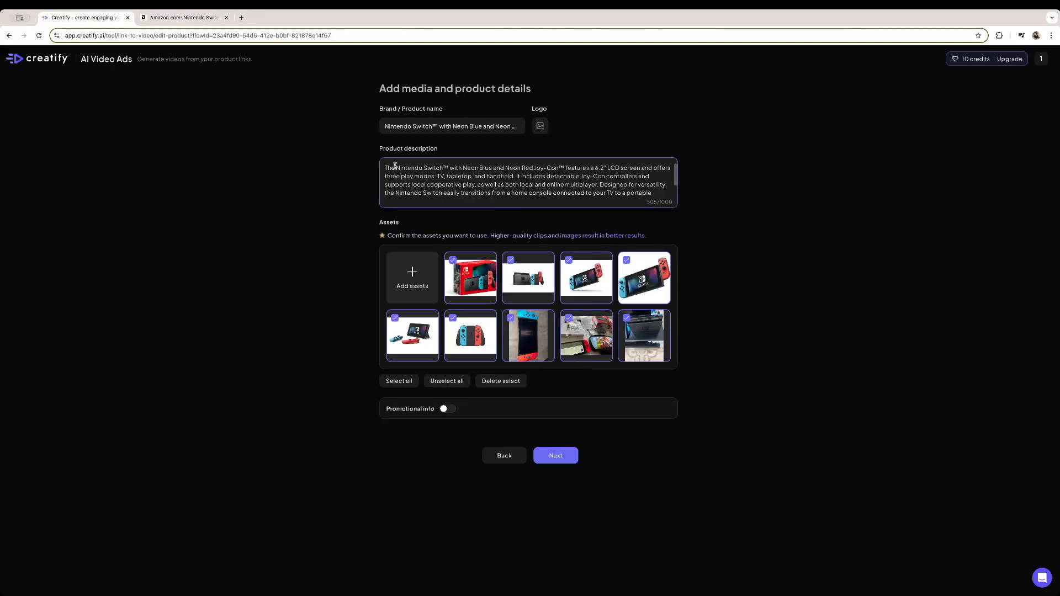
left_click(196, 20)
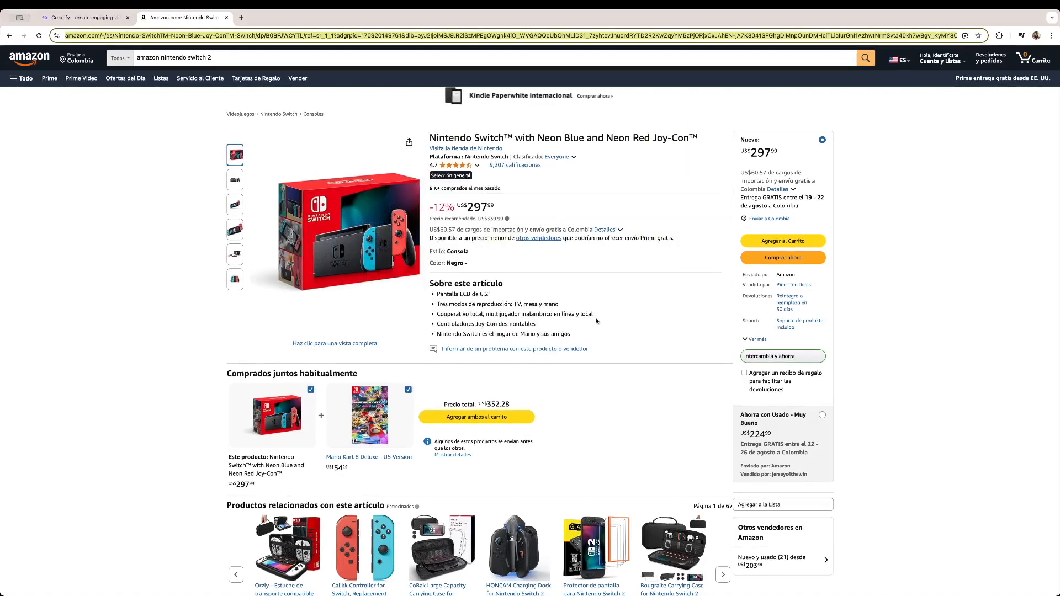
key("ctrl+shift+Tab")
scroll(445, 179, "down", 2)
scroll(445, 179, "up", 2)
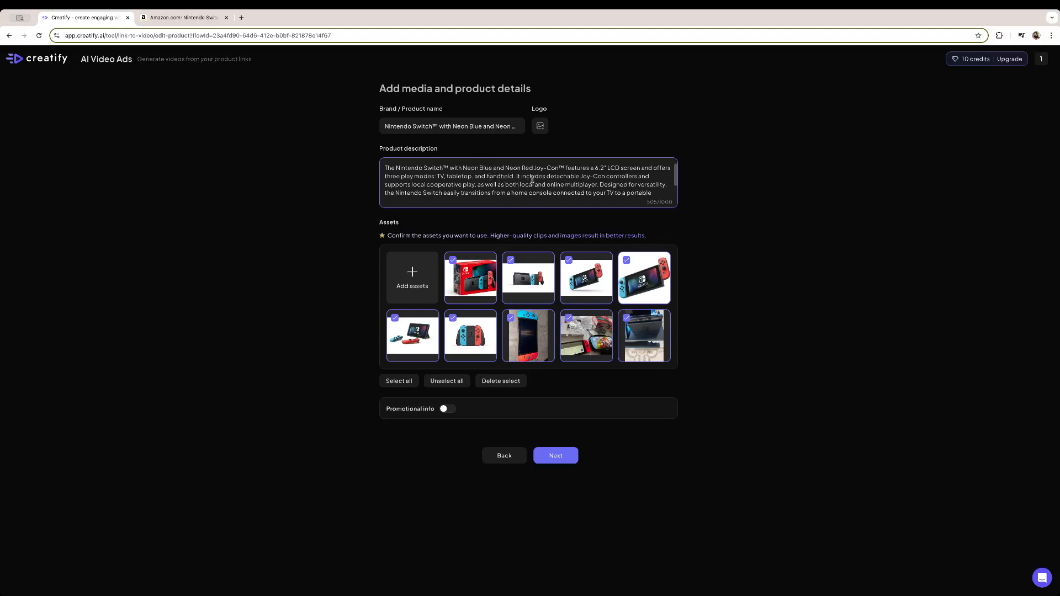
scroll(560, 180, "down", 2)
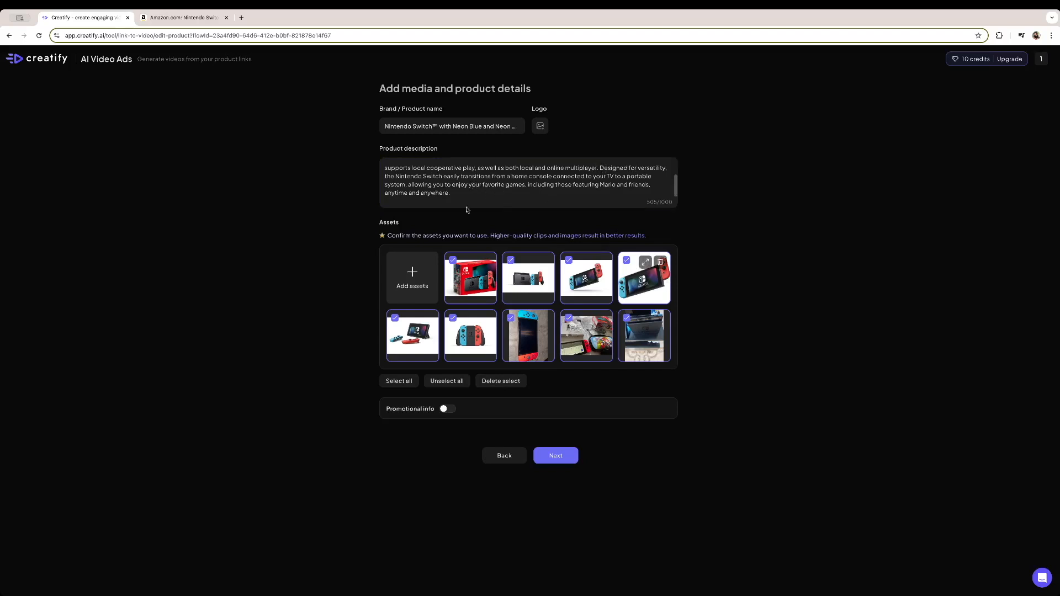
Compare the imported asset images with the Amazon product photos and check that individual assets can be deselected and reselected
mouse_move(582, 321)
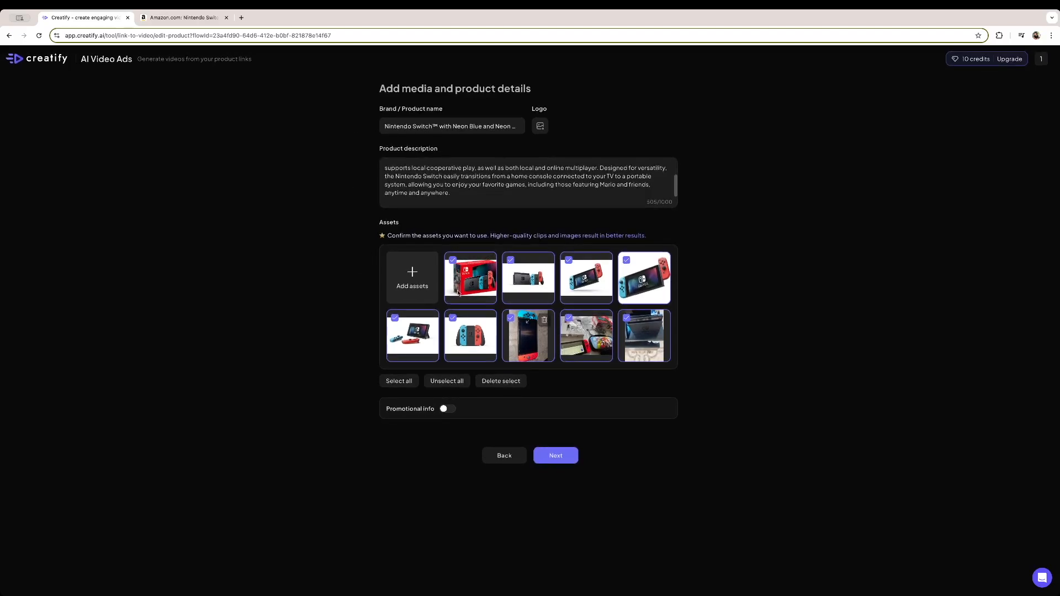
left_click(168, 18)
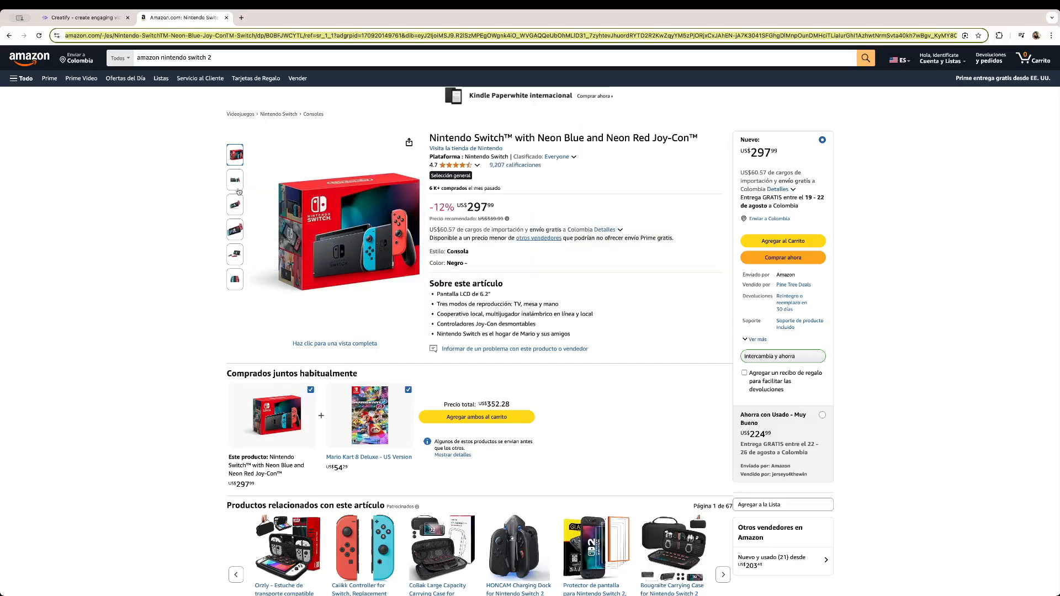
mouse_move(231, 238)
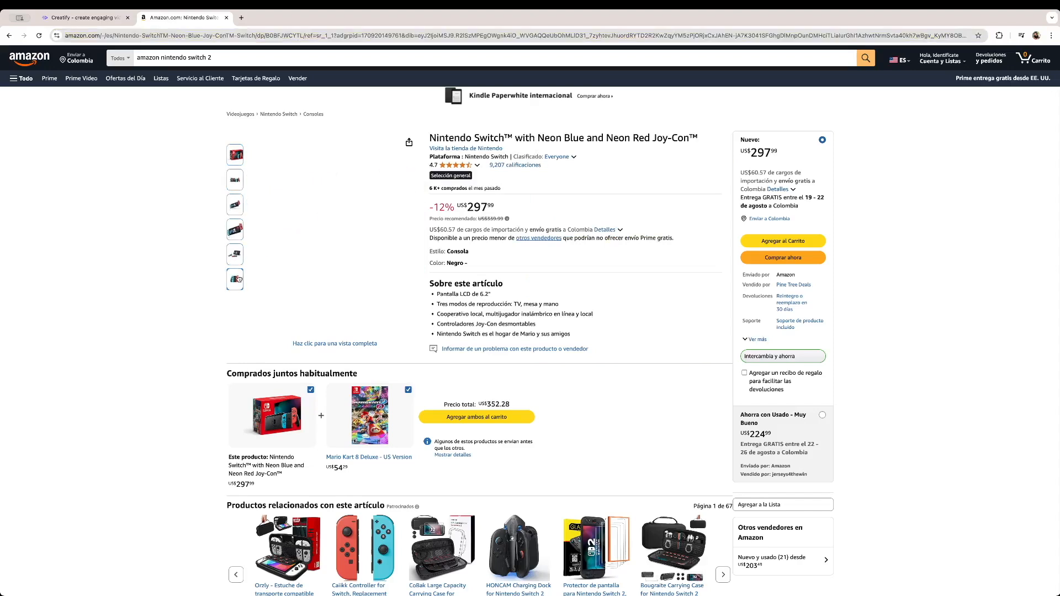
left_click(66, 18)
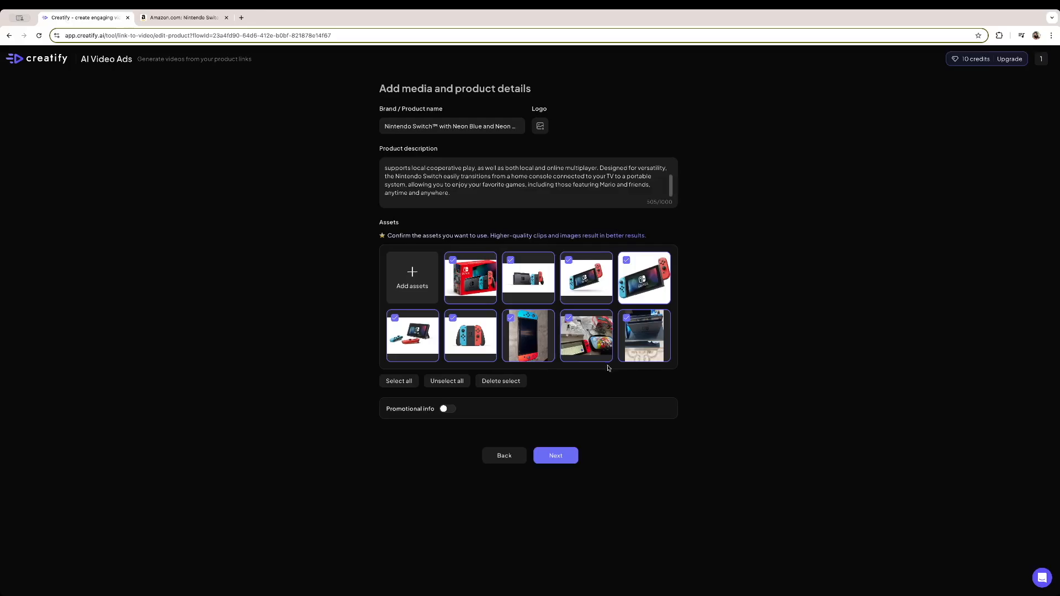
mouse_move(477, 265)
mouse_move(641, 336)
mouse_move(464, 282)
left_click(451, 262)
left_click(452, 262)
Turn on promotional info, leave its price and promotion details fields empty, and continue to the video settings
left_click(443, 409)
left_click(466, 447)
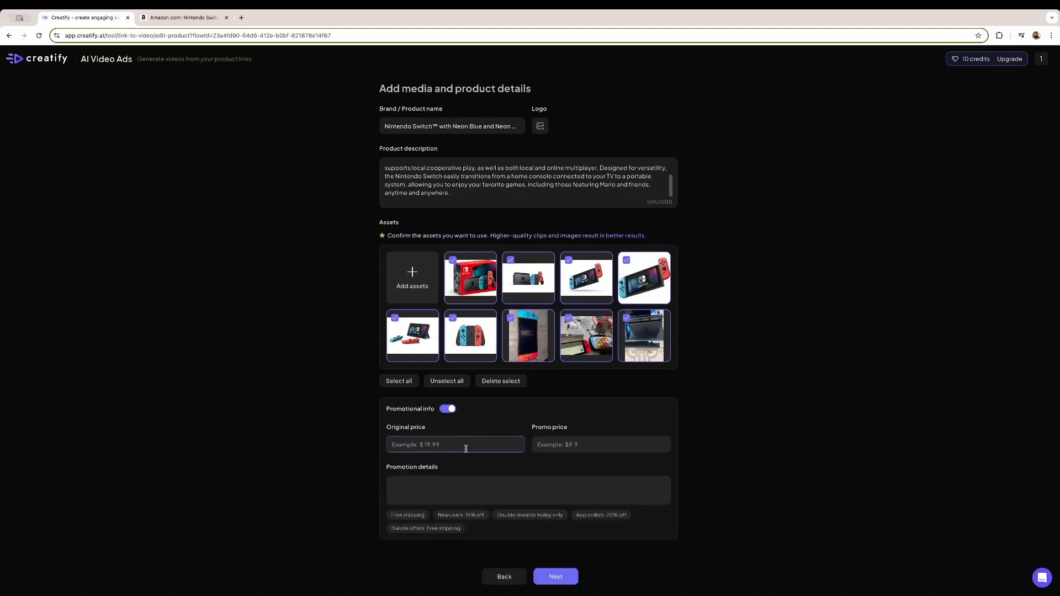
left_click(549, 440)
left_click(457, 489)
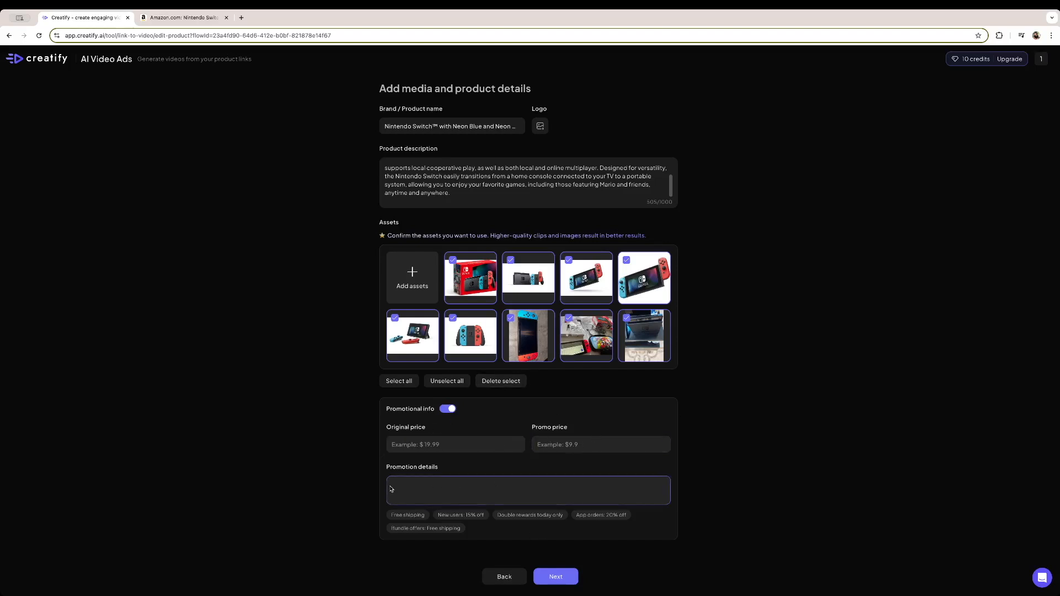
left_click(556, 577)
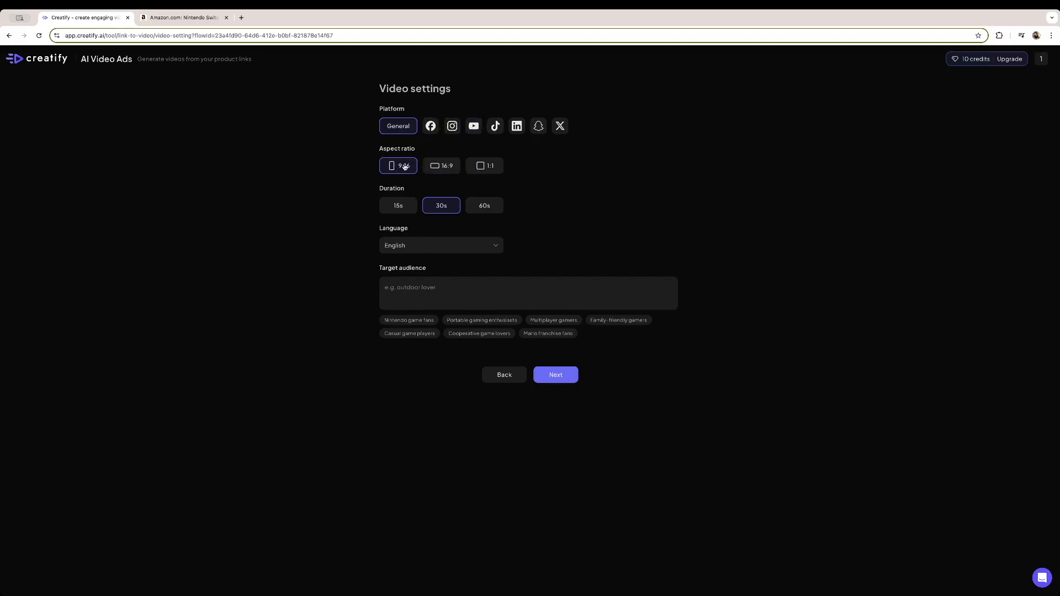
Set the video's aspect ratio to 1:1 and its duration to 15s
left_click(436, 166)
left_click(491, 165)
left_click(405, 214)
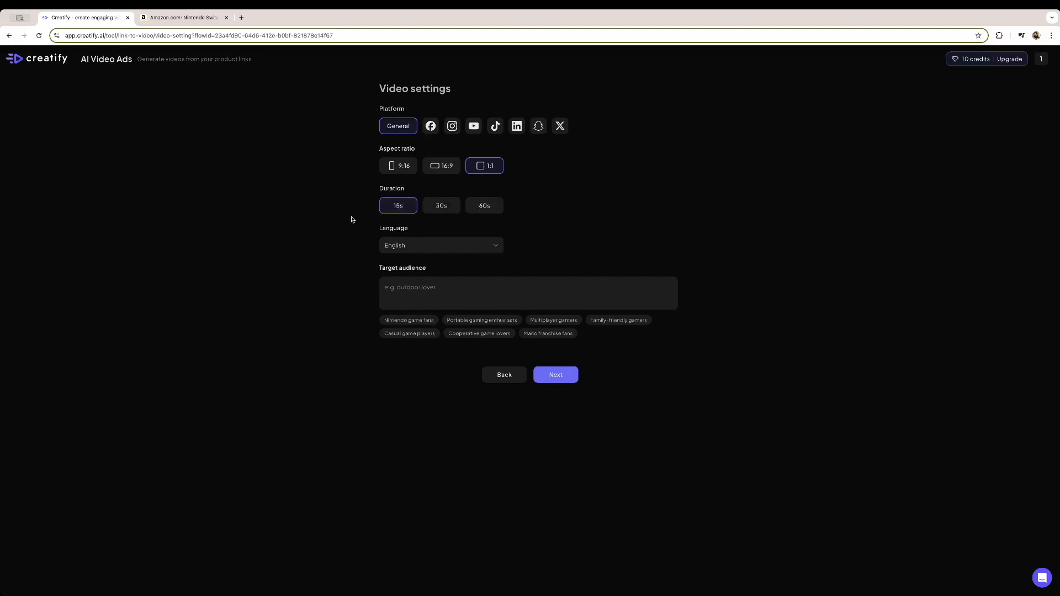
Keep English as the video language, fill in the target audience, and continue to the scripts
left_click(429, 246)
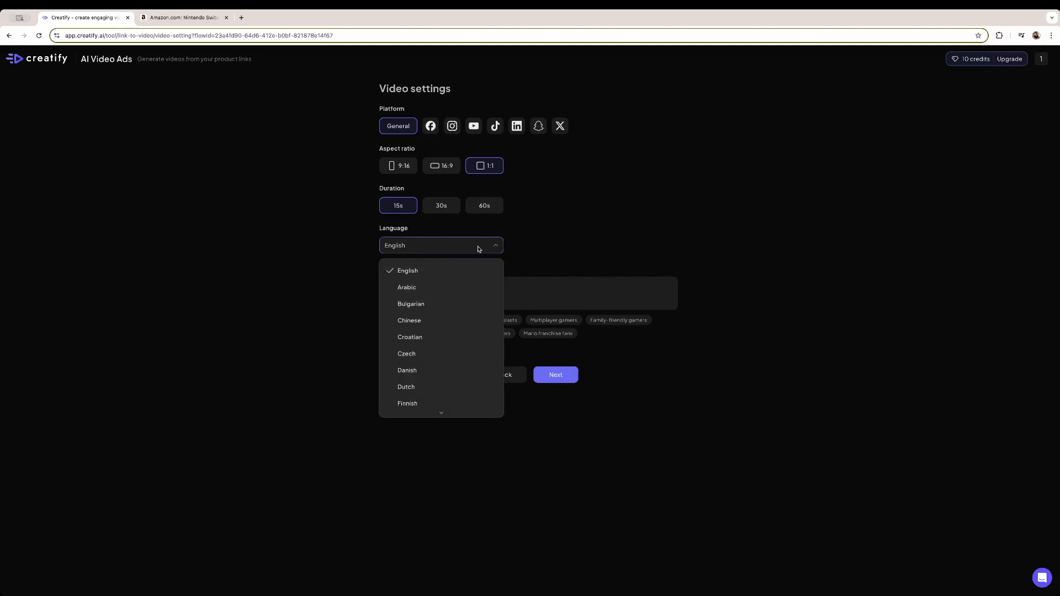
left_click(479, 249)
left_click(446, 289)
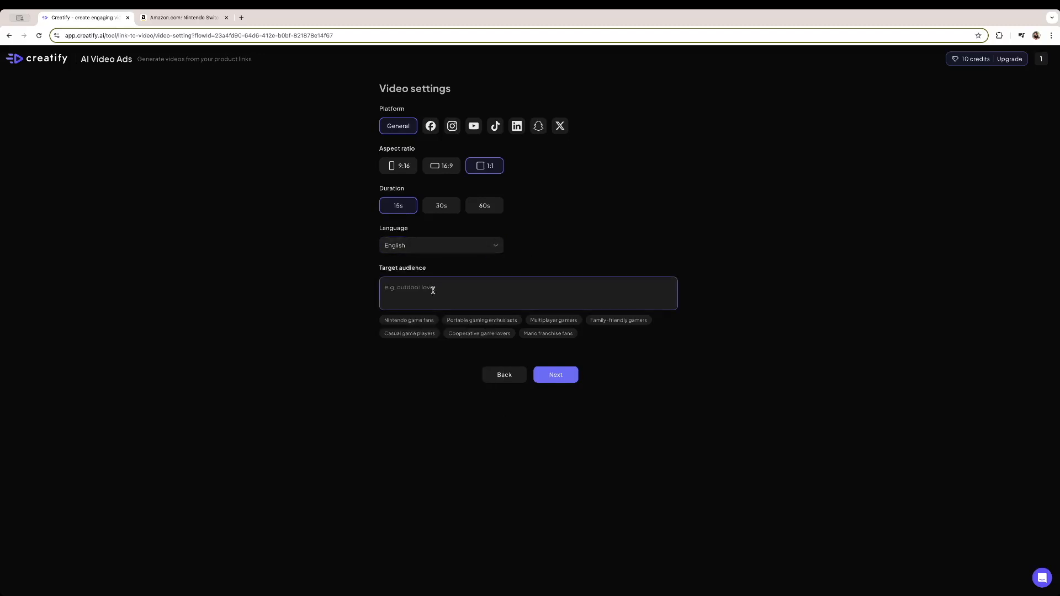
type("P")
left_click(552, 376)
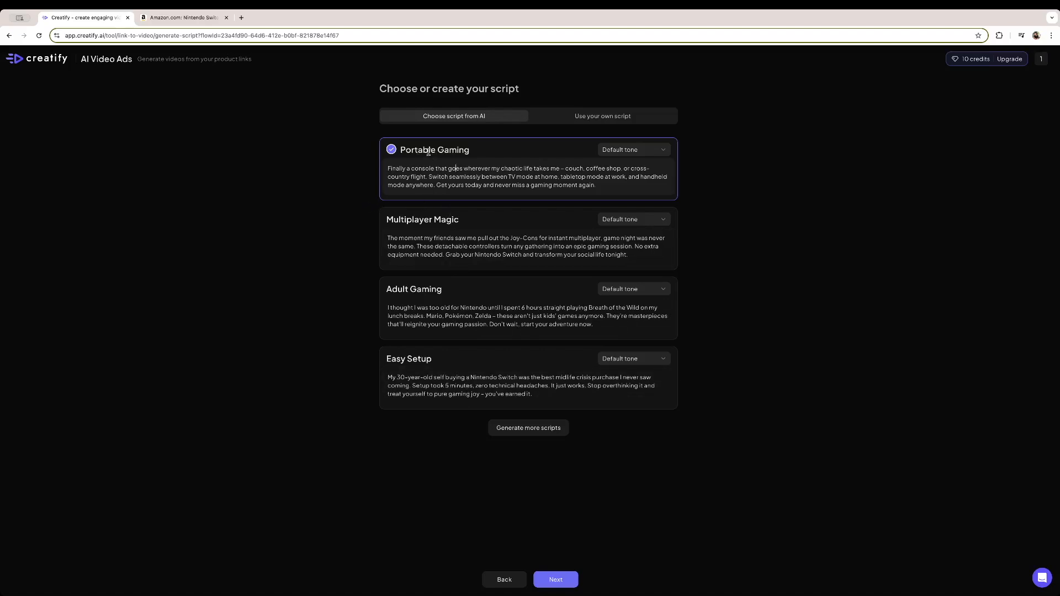
Try the Multiplayer Magic, Adult Gaming and Easy Setup scripts and return the selection to Portable Gaming
left_click(466, 220)
left_click(450, 297)
left_click(437, 359)
left_click(438, 283)
left_click(465, 229)
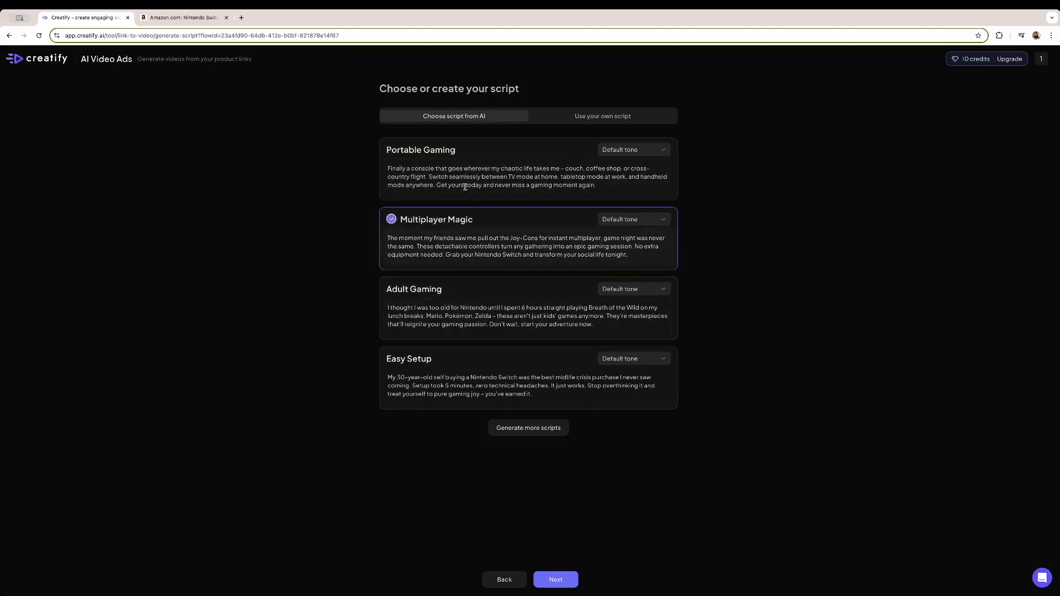
left_click(470, 160)
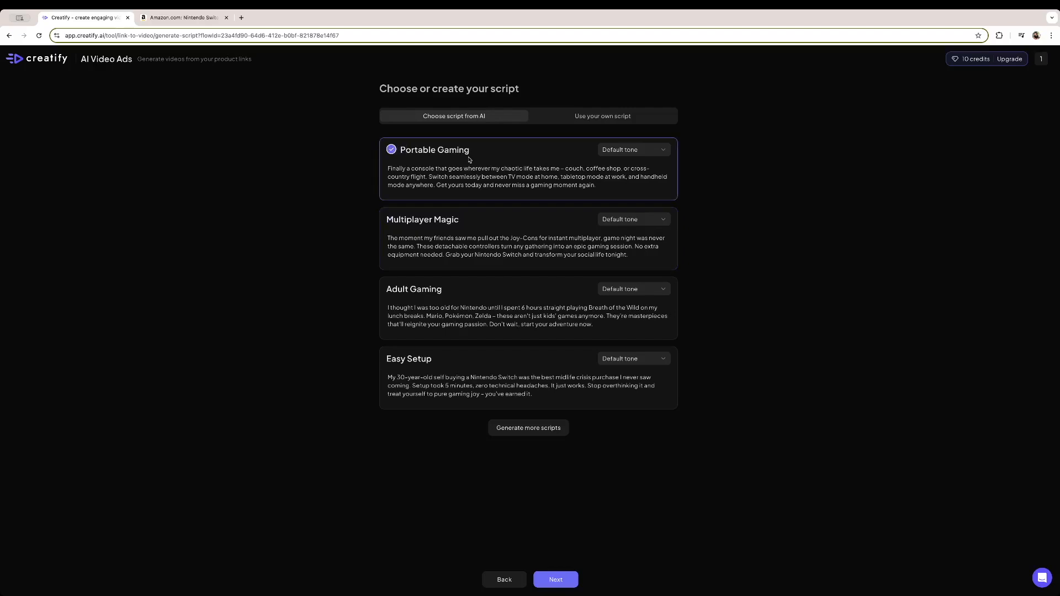
left_click(586, 117)
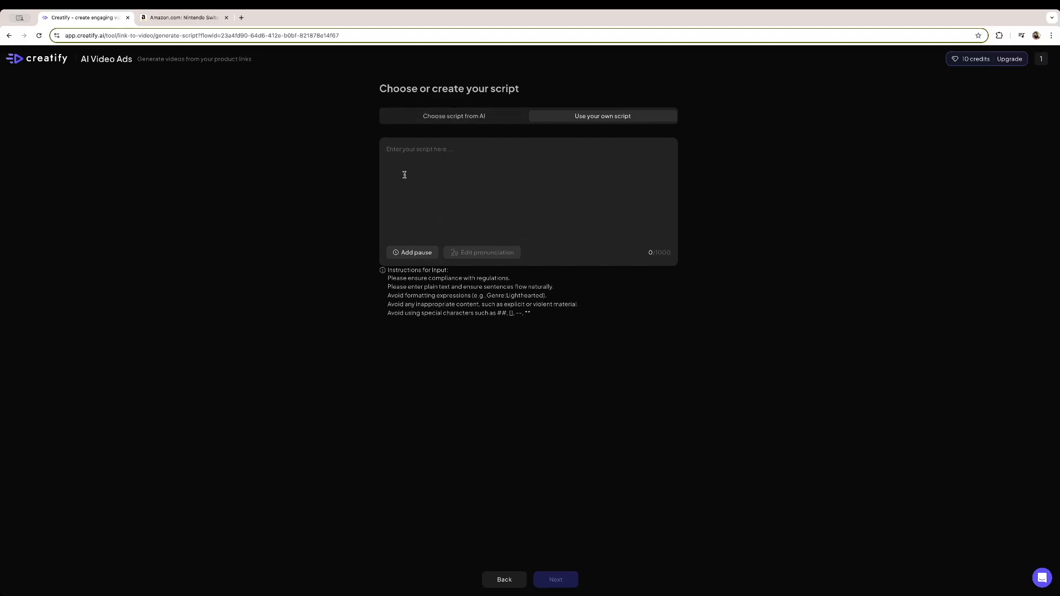
type("fgdfg")
left_click(483, 118)
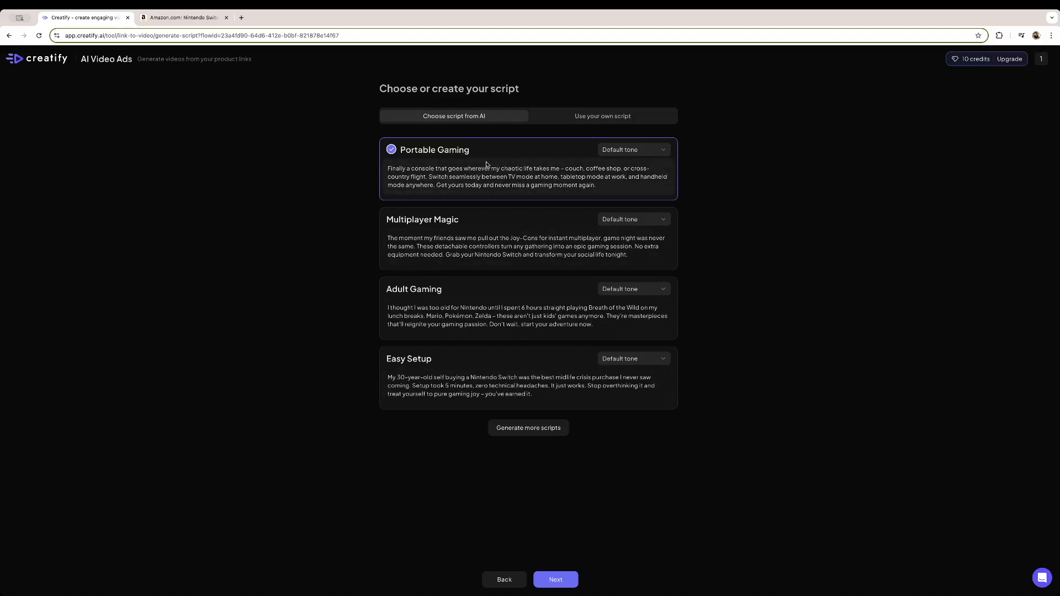
Check the tone options of the Portable Gaming script, keep the default tone, and continue to the avatar selection
left_click(655, 151)
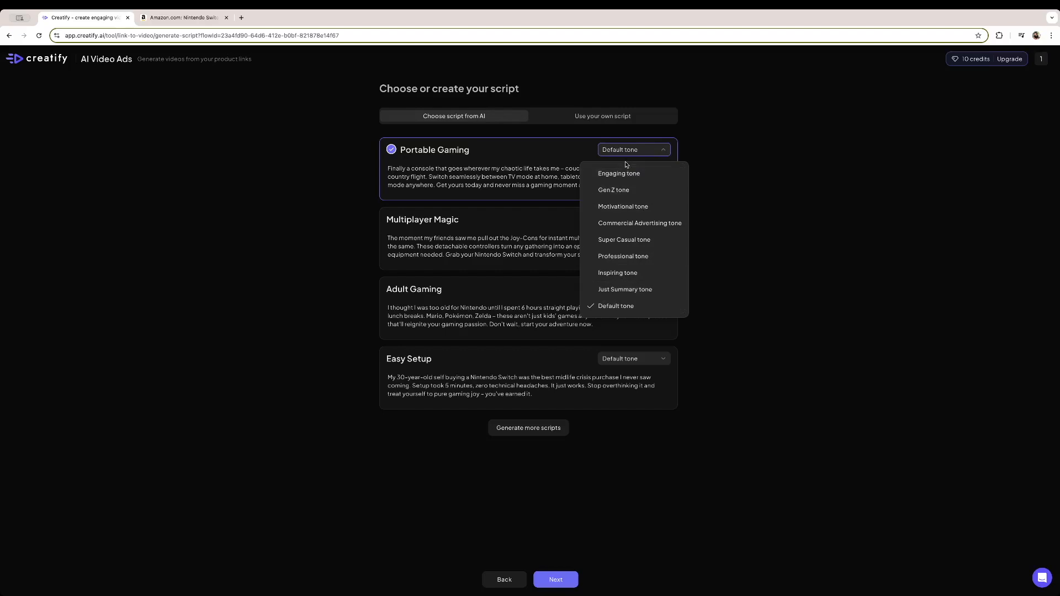
left_click(530, 434)
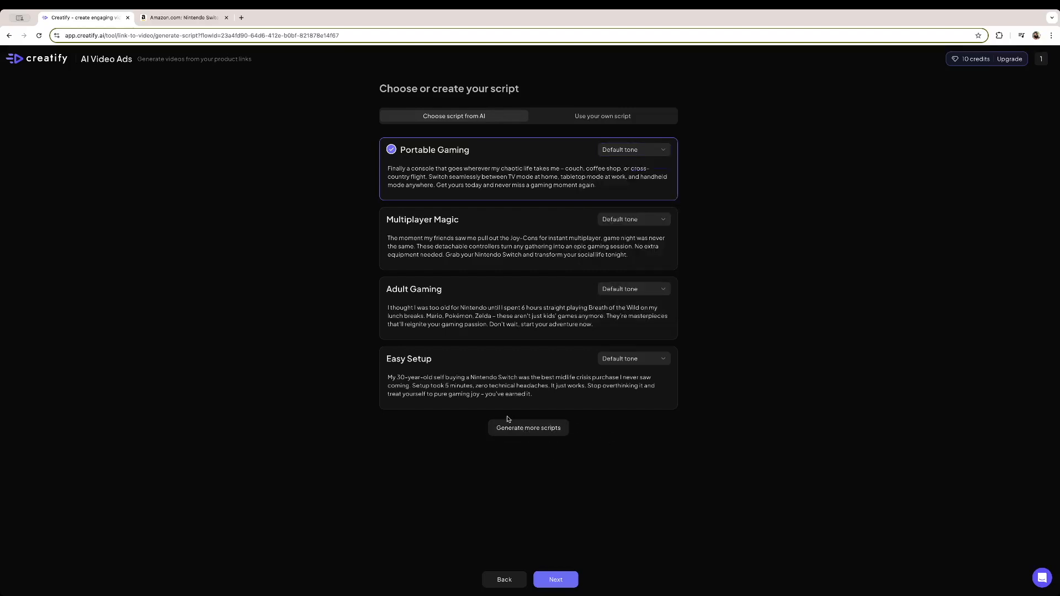
left_click(552, 579)
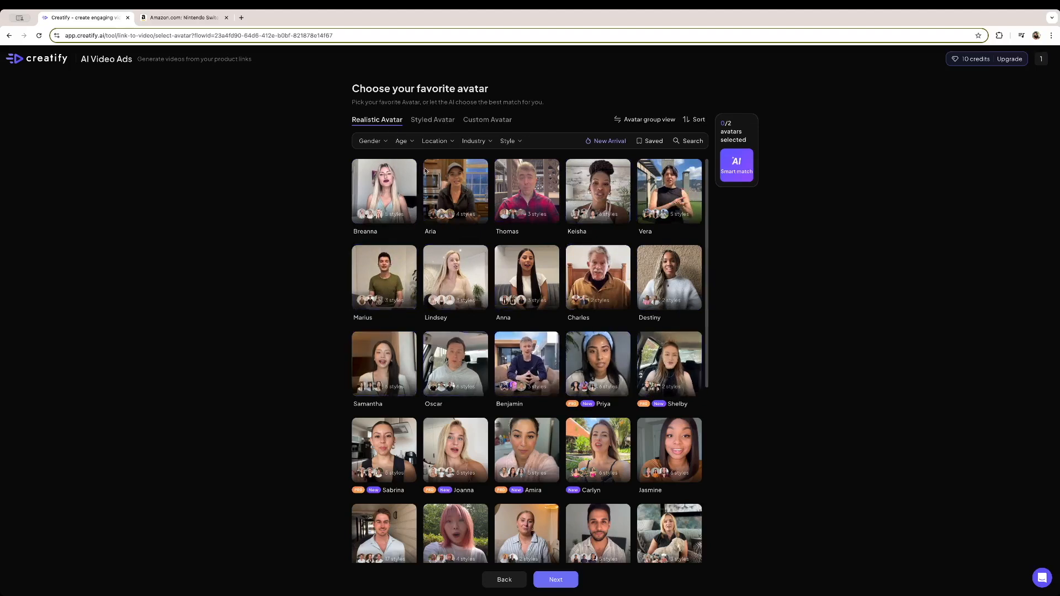
Look through the styled and custom avatars, choose the realistic avatar style "Benjamin - indoor", and generate the video previews
left_click(421, 121)
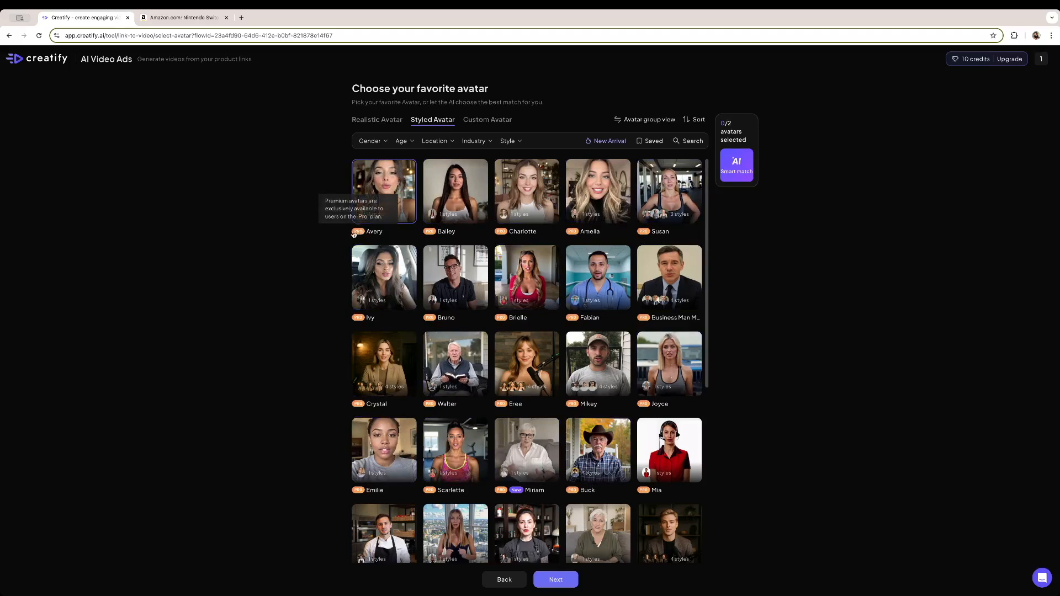
left_click(474, 120)
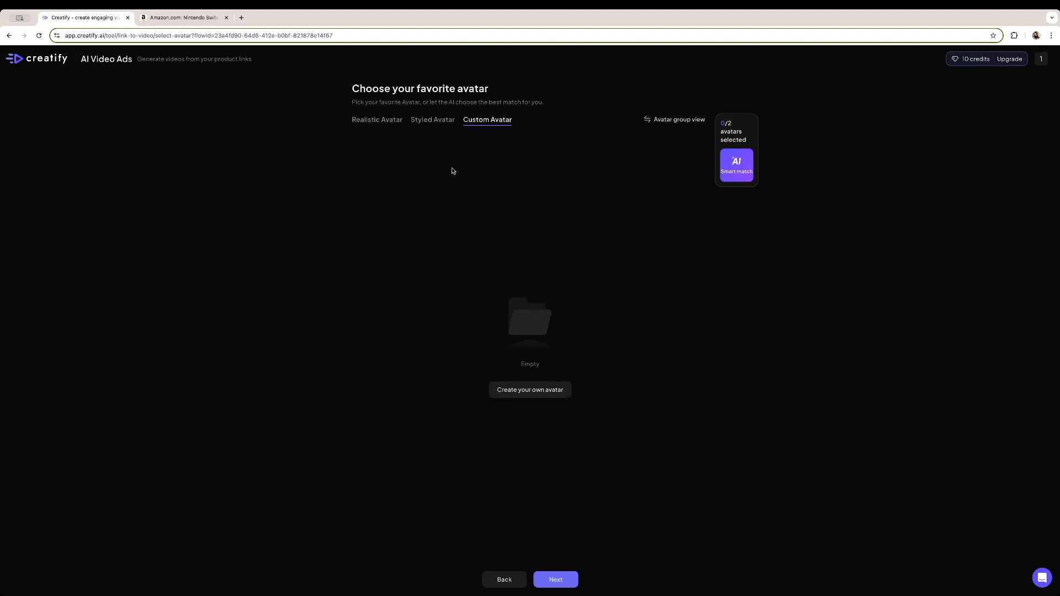
left_click(386, 119)
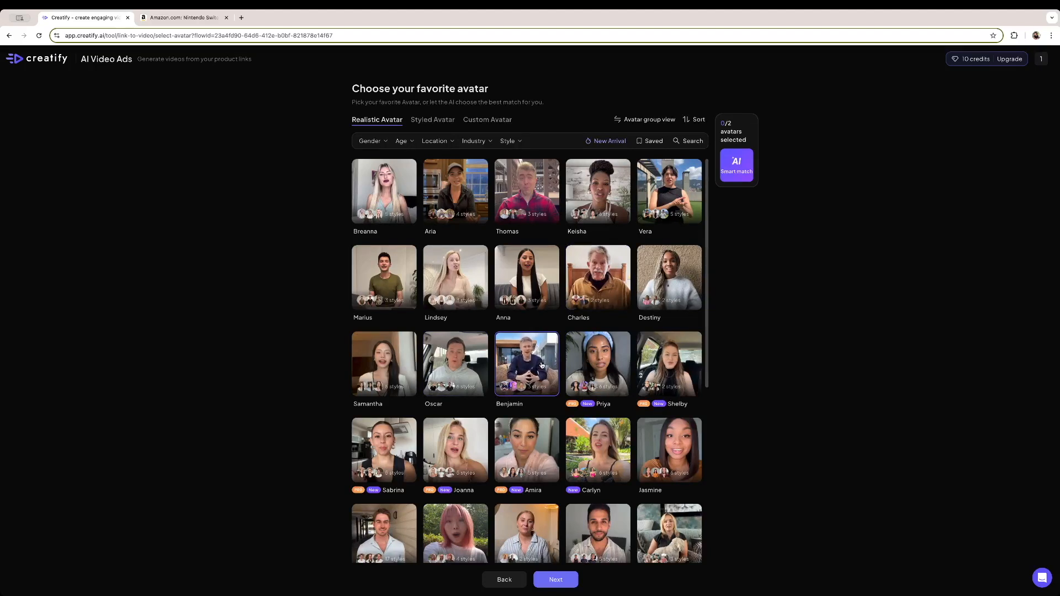
left_click(518, 366)
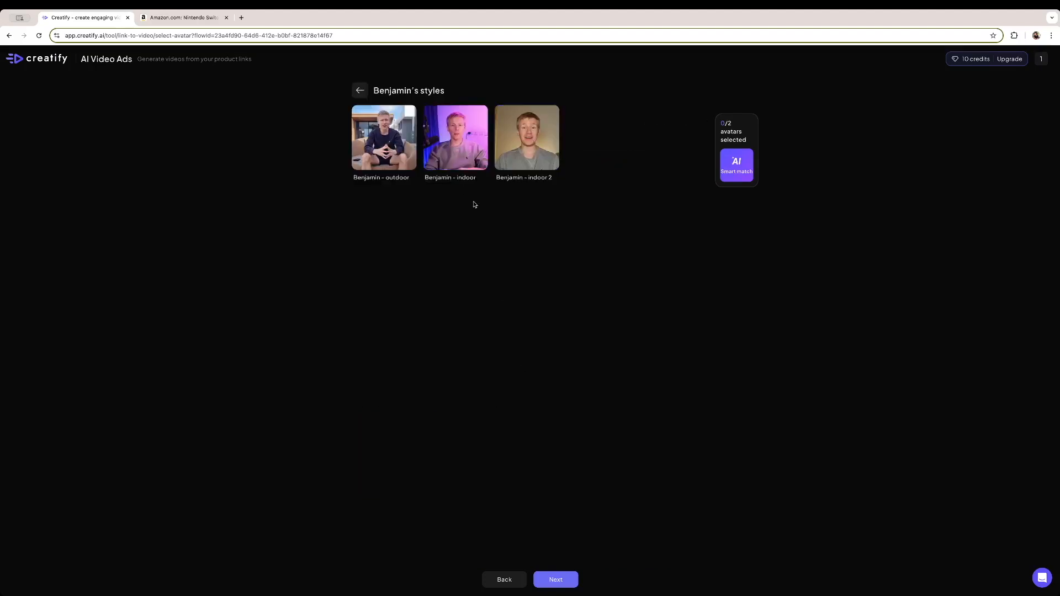
mouse_move(462, 145)
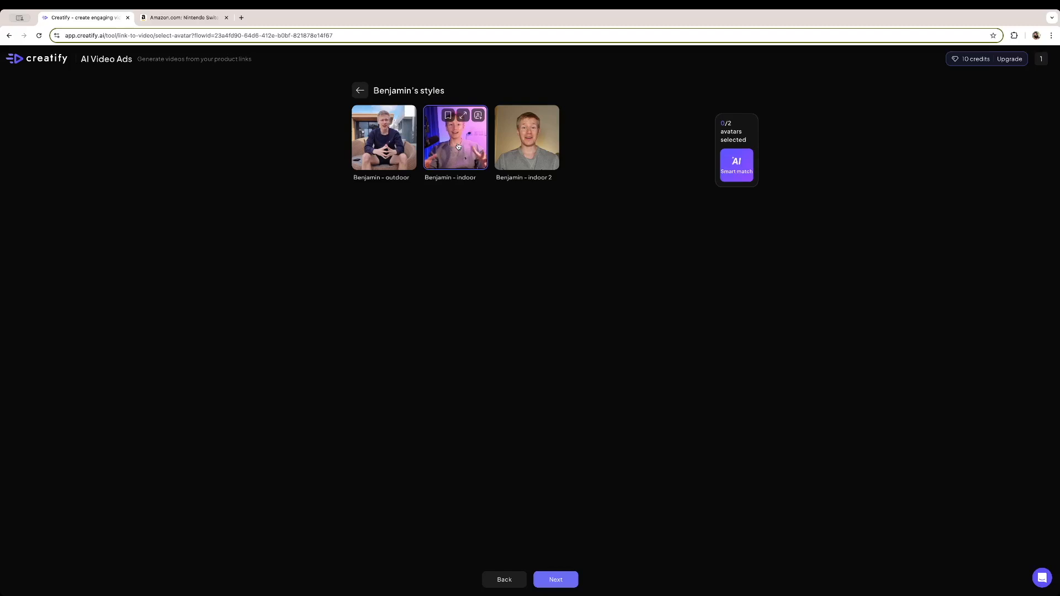
left_click(458, 146)
left_click(557, 580)
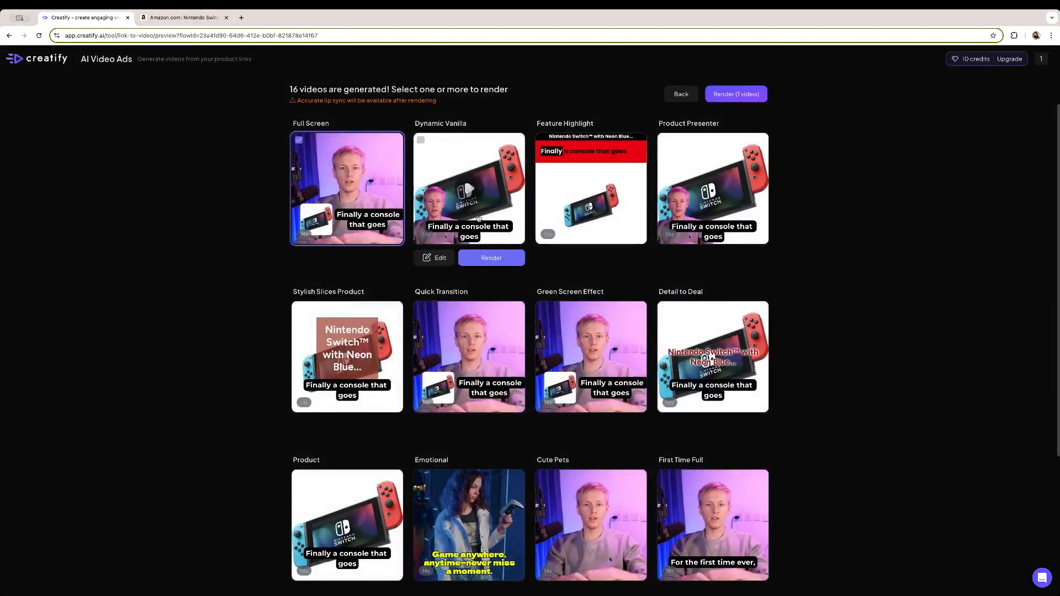
left_click(542, 140)
left_click(542, 141)
left_click(438, 145)
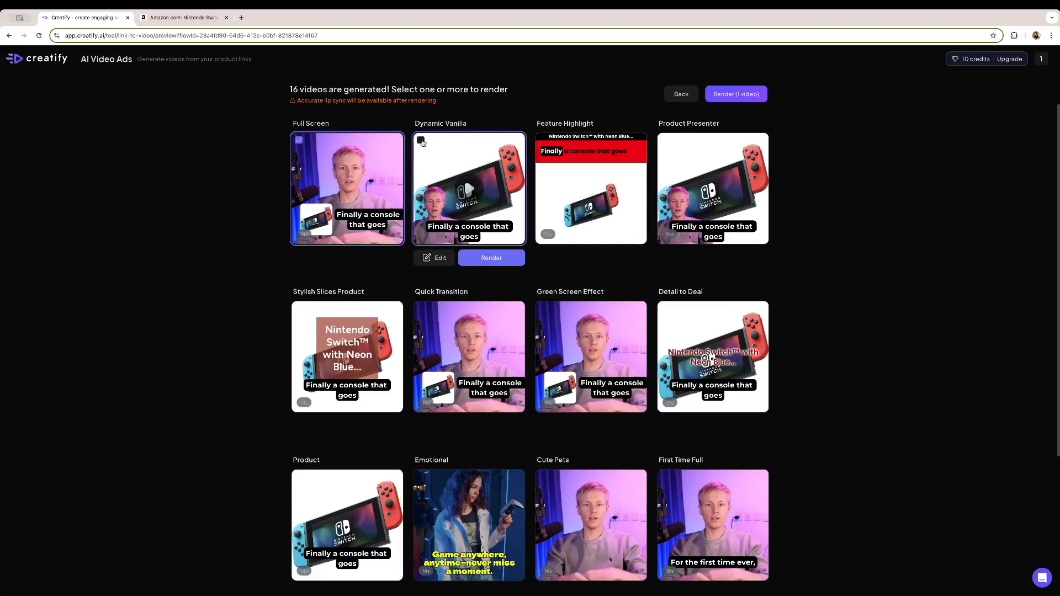
left_click(438, 145)
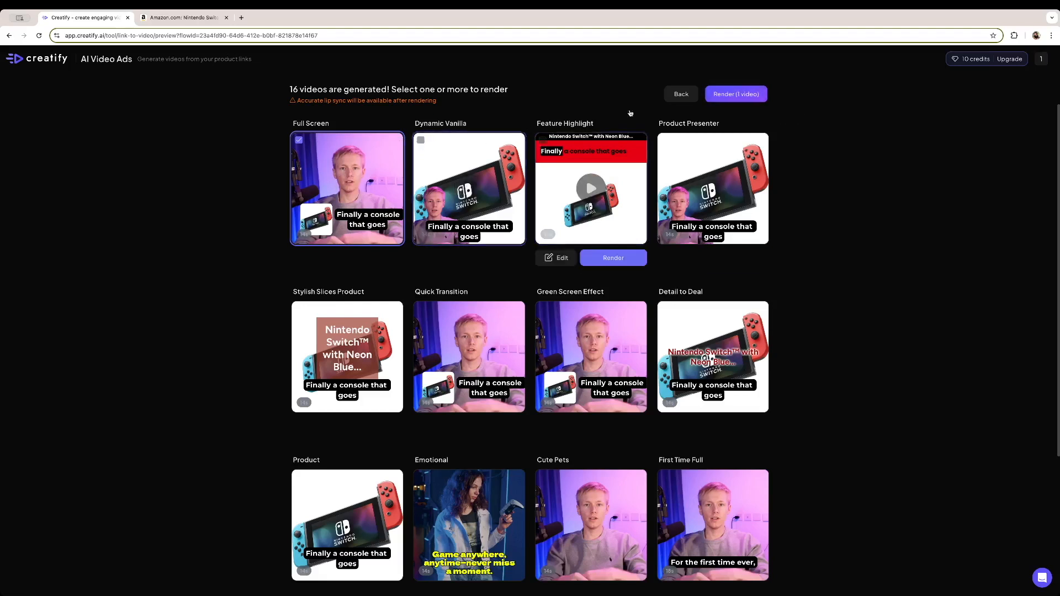
Replace the Full Screen preview with the Dynamic Vanilla and Green Screen Effect previews in the selection, and render both videos with the watermark
left_click(299, 141)
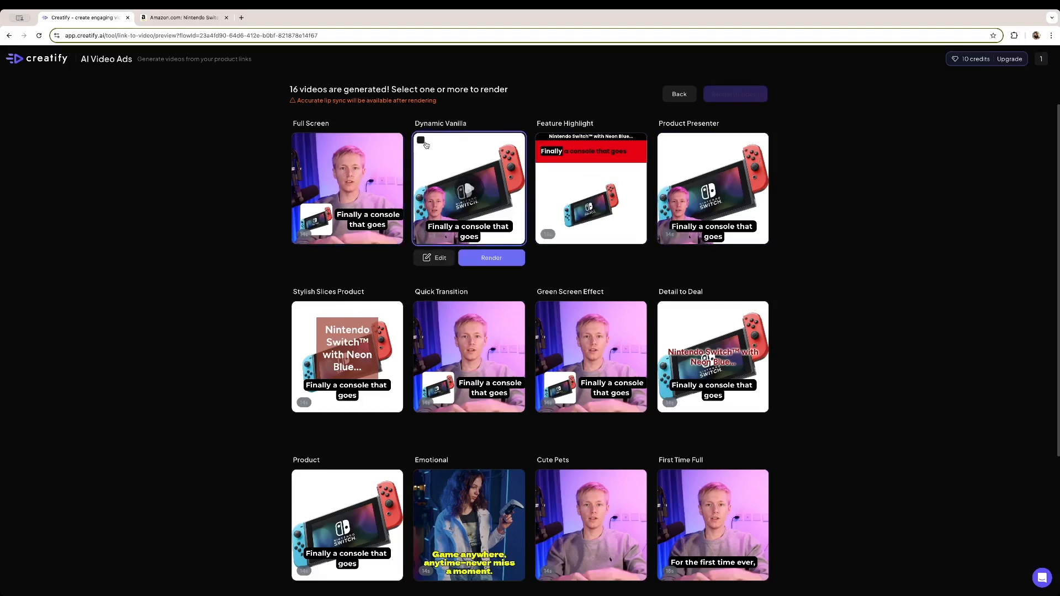
left_click(420, 142)
scroll(611, 330, "down", 1)
left_click(543, 287)
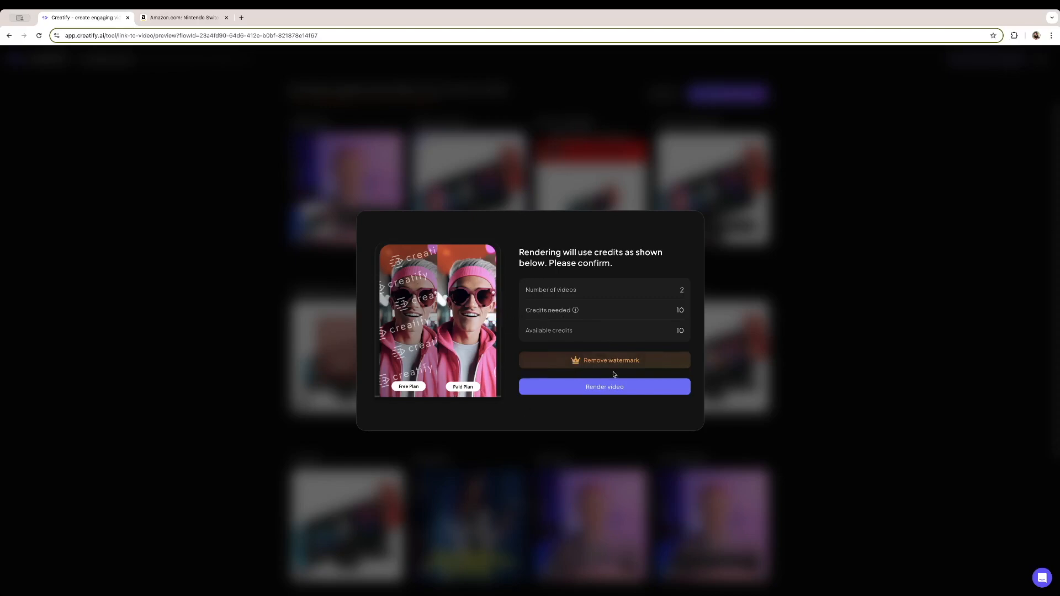
left_click(610, 390)
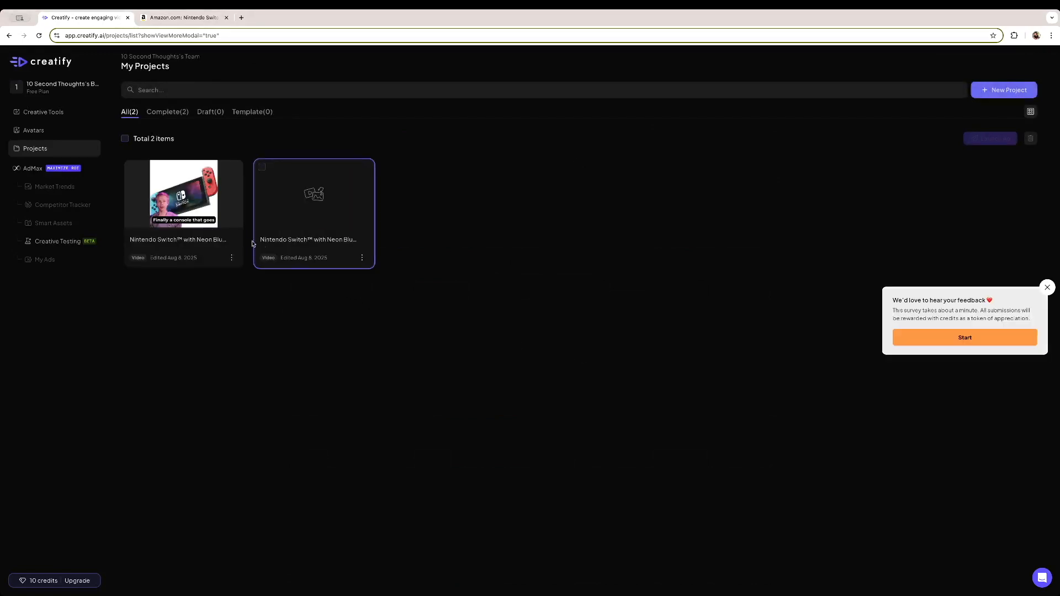
Open the rendered Dynamic Vanilla video from the projects list and review its opening seconds up to 0:04
left_click(200, 206)
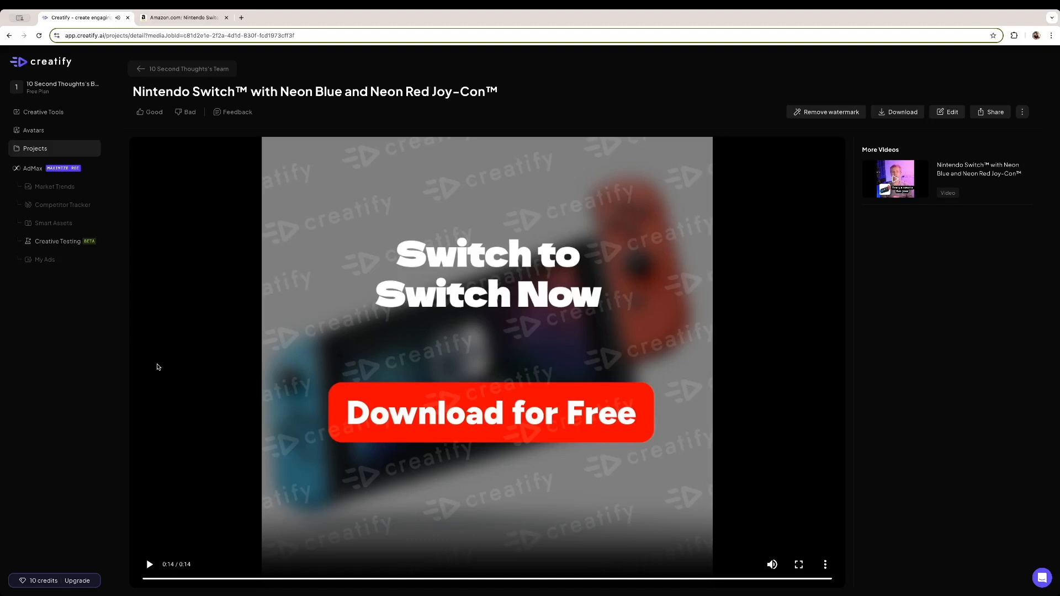
left_click(185, 578)
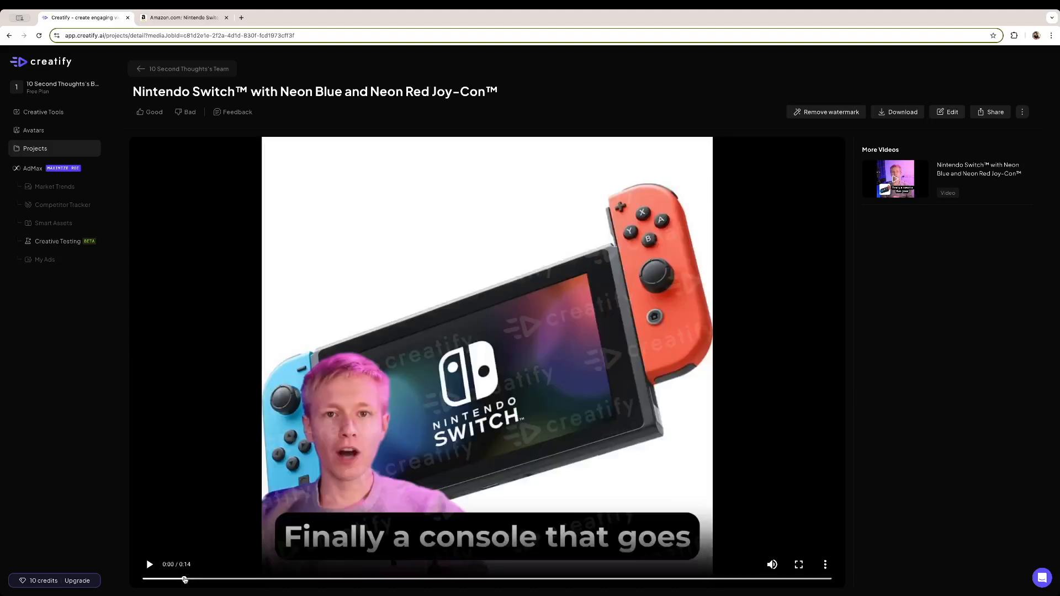
left_click(213, 579)
left_click(246, 579)
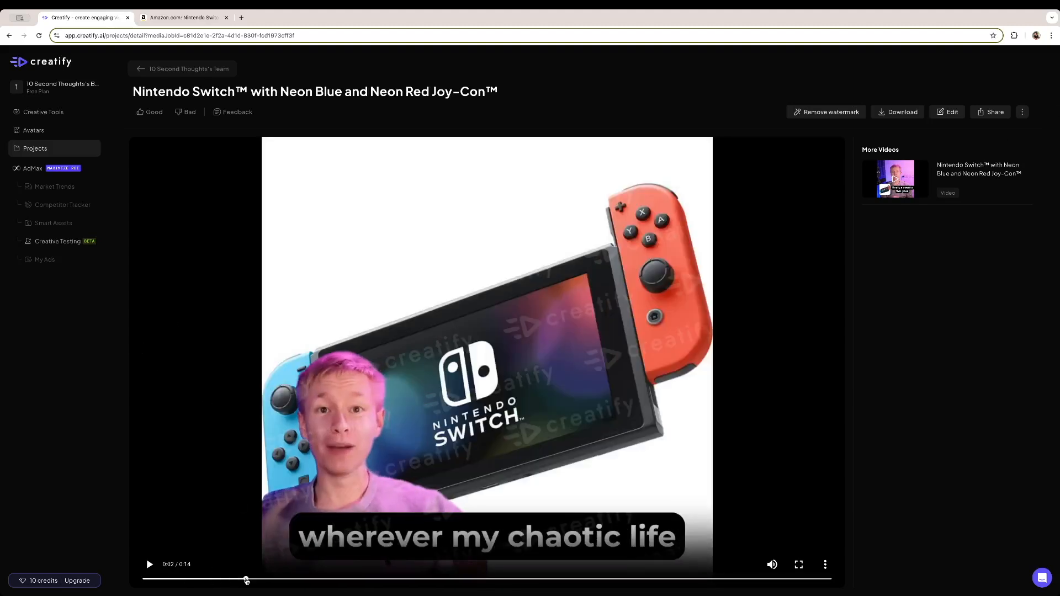
left_click(304, 580)
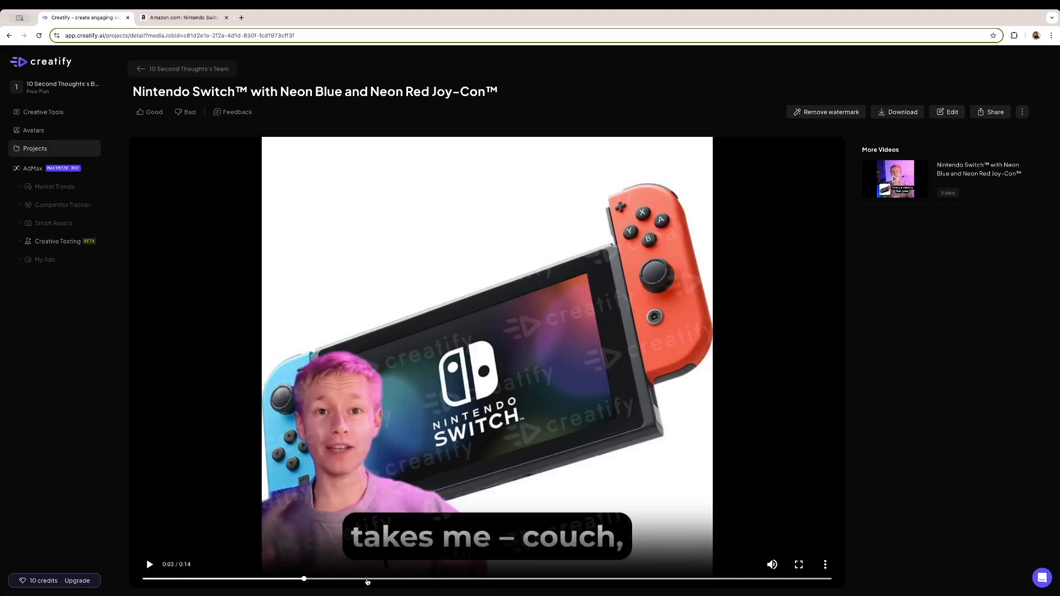
left_click(367, 579)
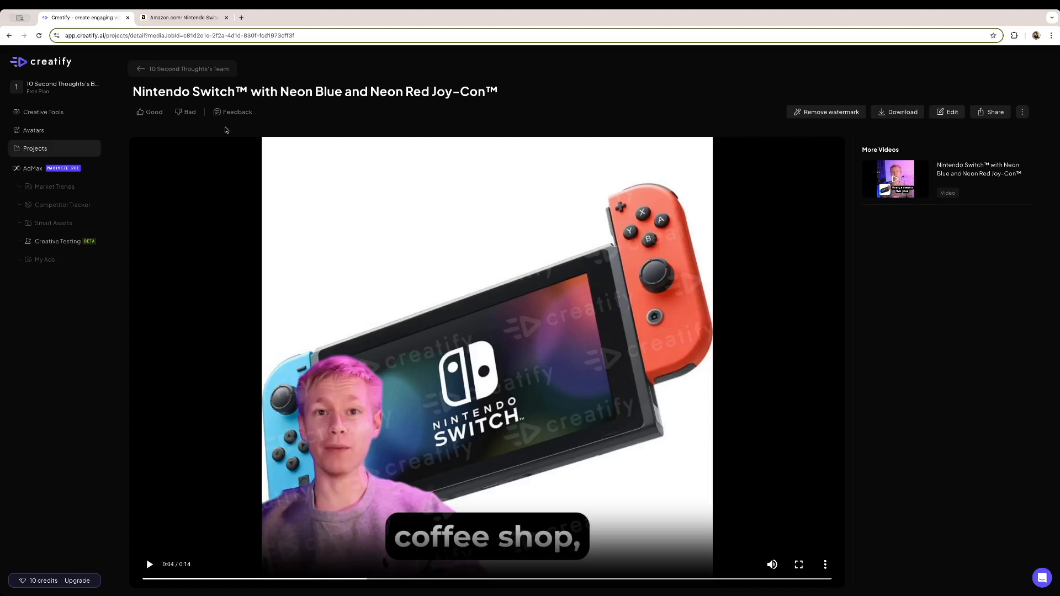
Open the other rendered Nintendo Switch video, review it around 0:06, and return to the projects list
left_click(182, 68)
left_click(308, 206)
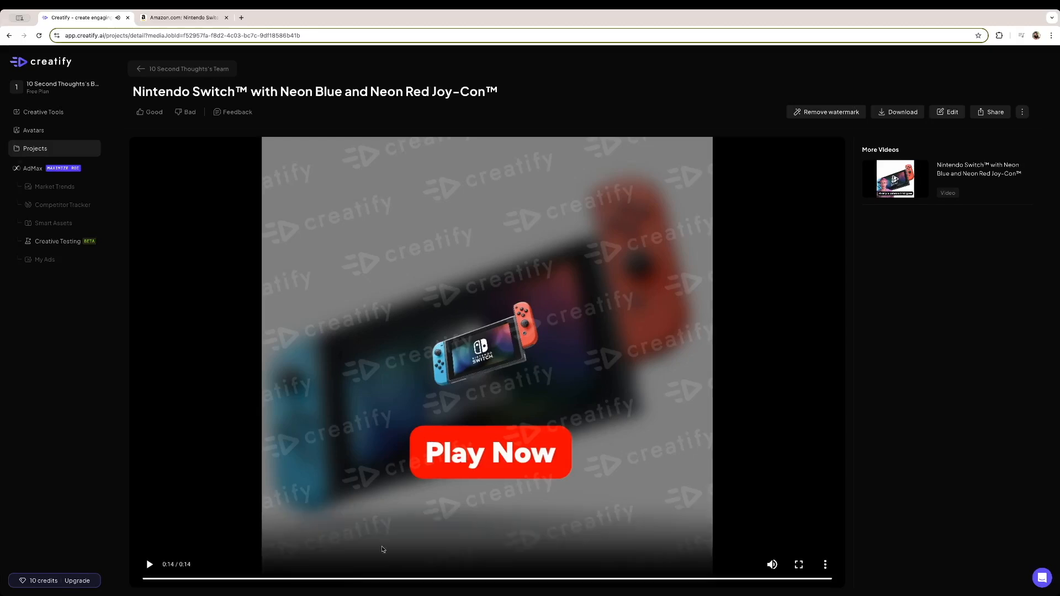
left_click_drag(358, 581, 444, 581)
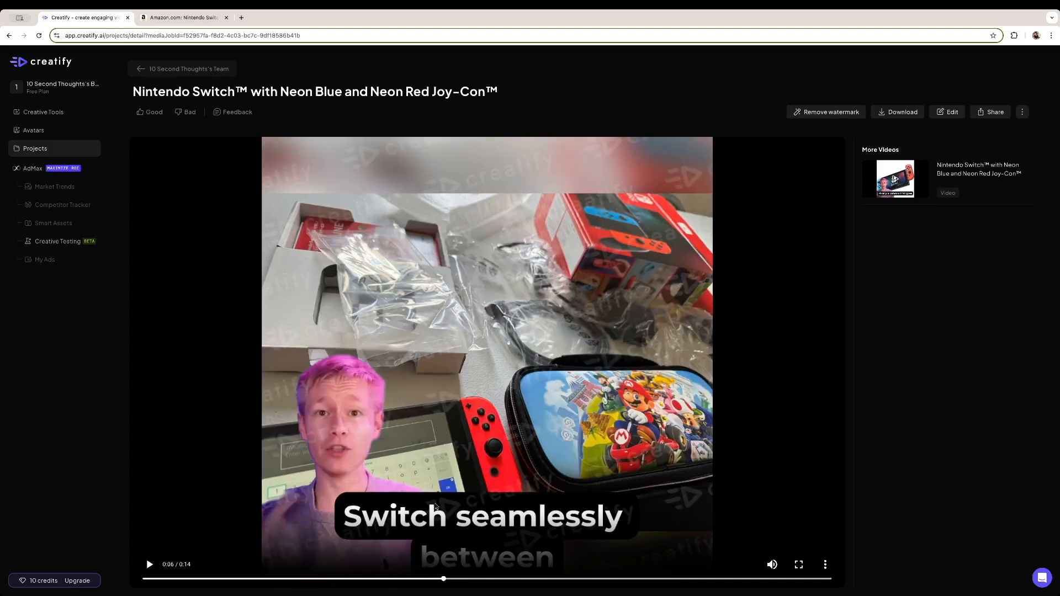
left_click(38, 148)
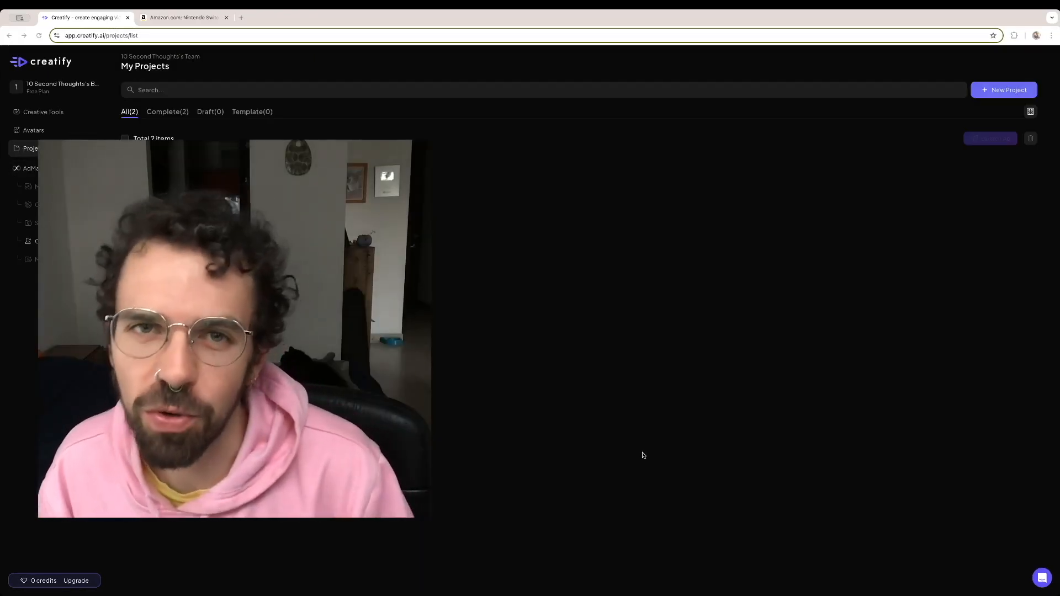